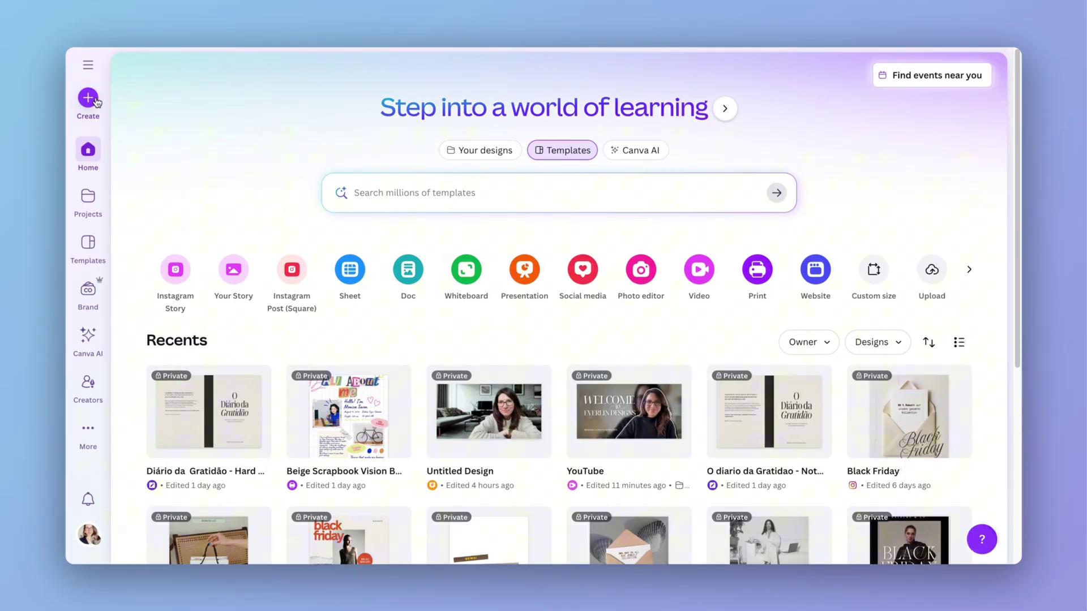
- Start a new presentation with the red-heels walking-legs photo on its first slide
click(95, 100)
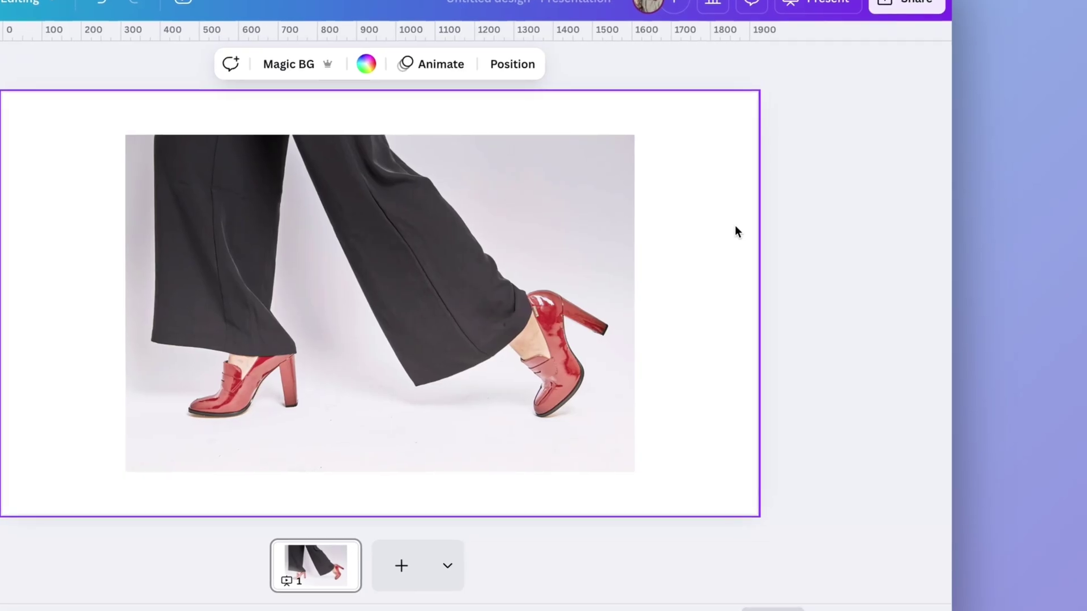
- With the legs photo selected, open the Easy Reflections app, found by searching 'easy'
click(510, 211)
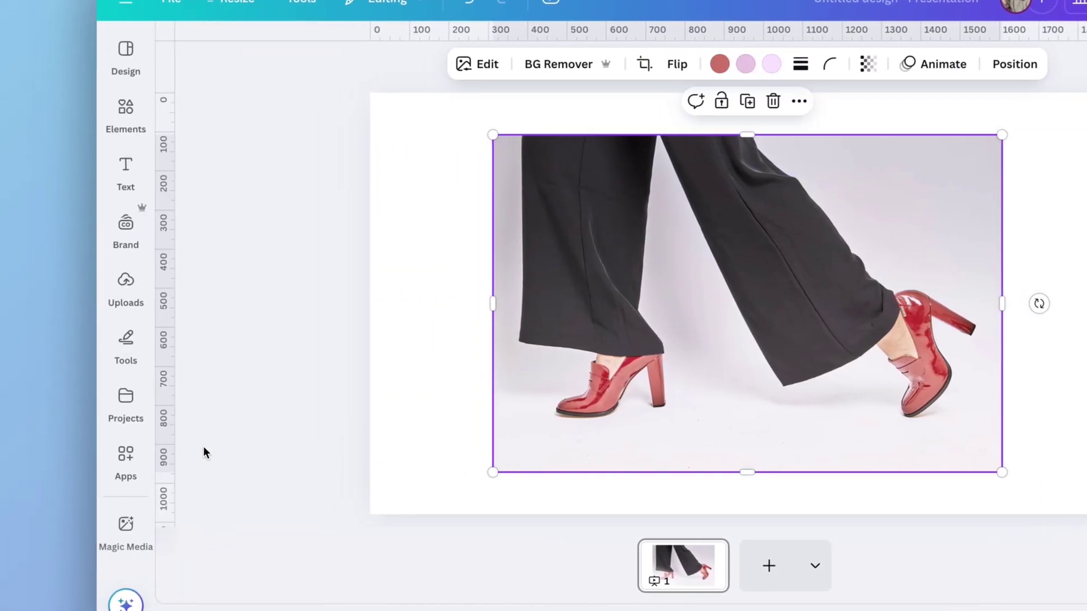
click(161, 460)
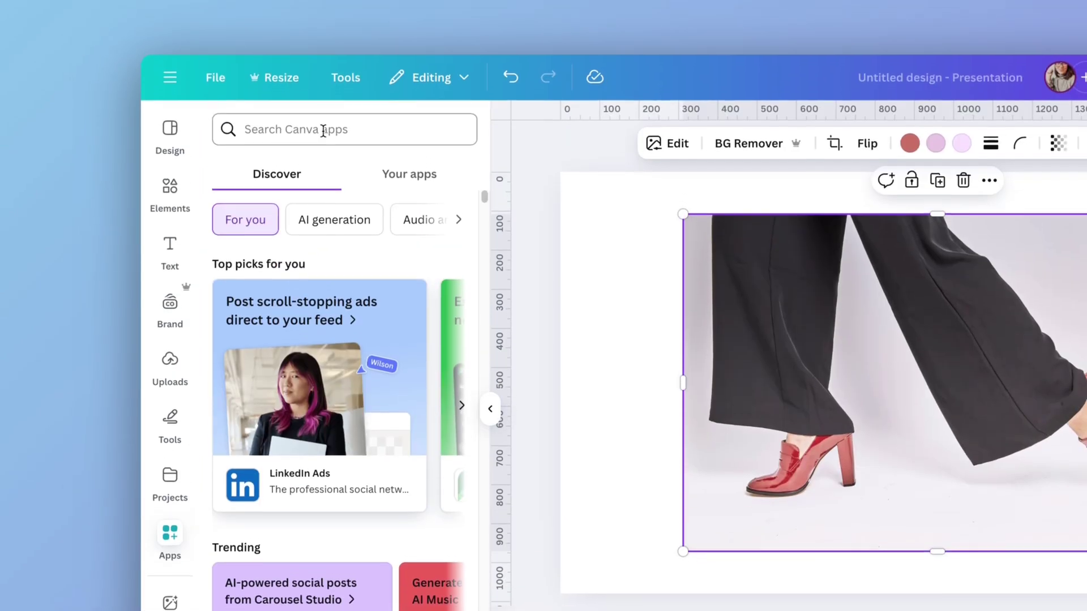
click(315, 57)
text(eas)
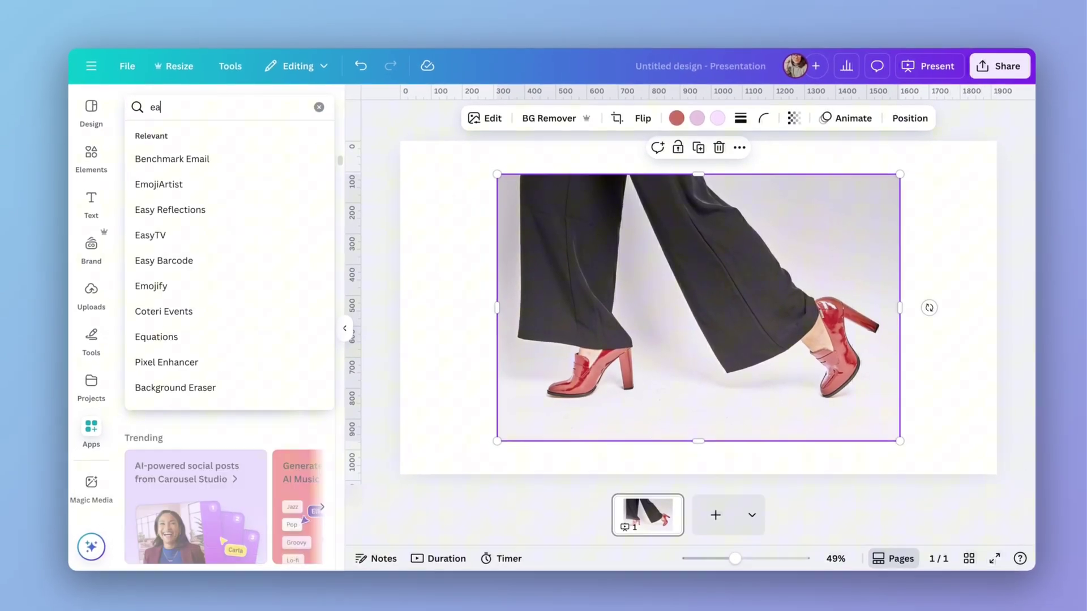
text(y)
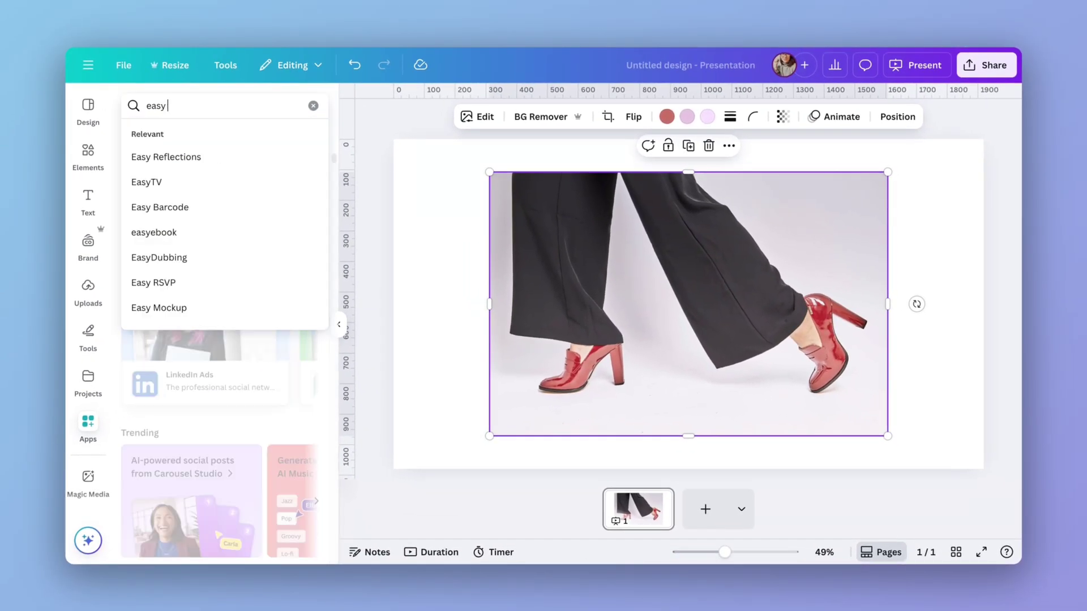
click(211, 157)
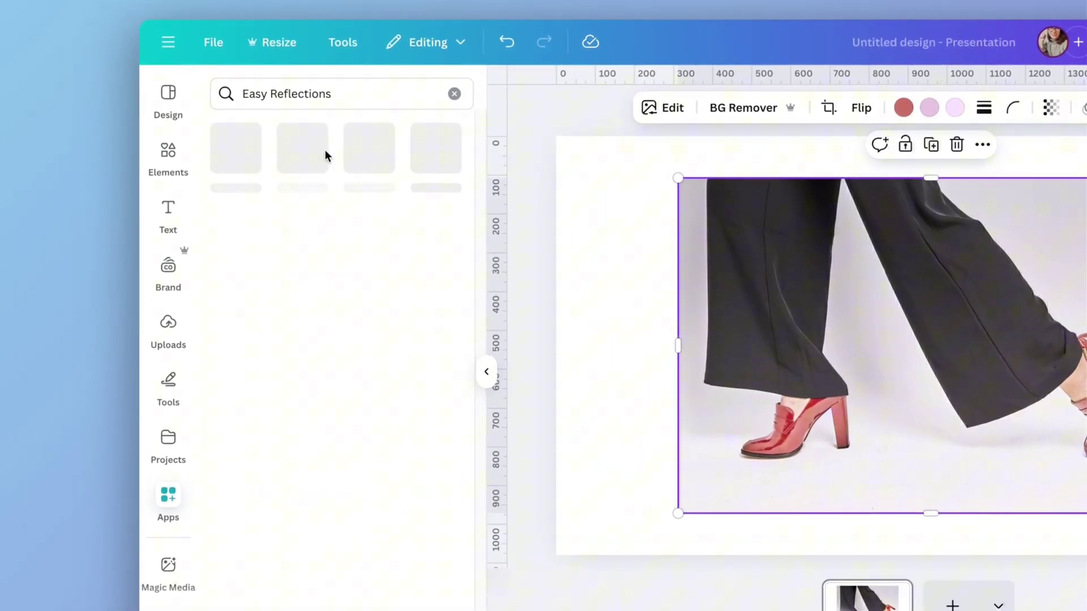
click(232, 156)
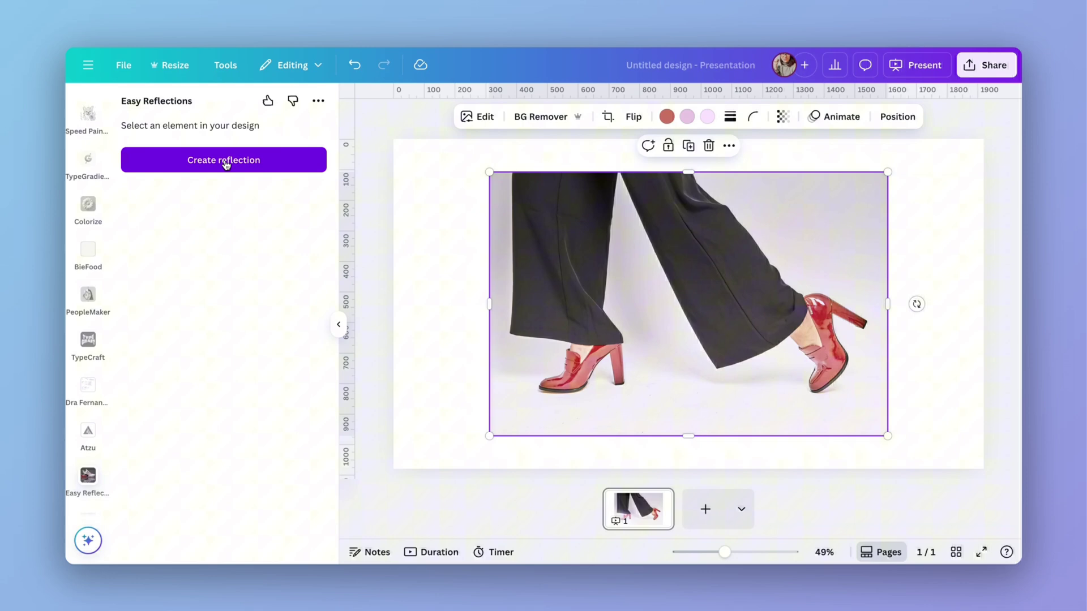
- Generate a reflection preview, trying Above, Left and Right before choosing Below
click(226, 160)
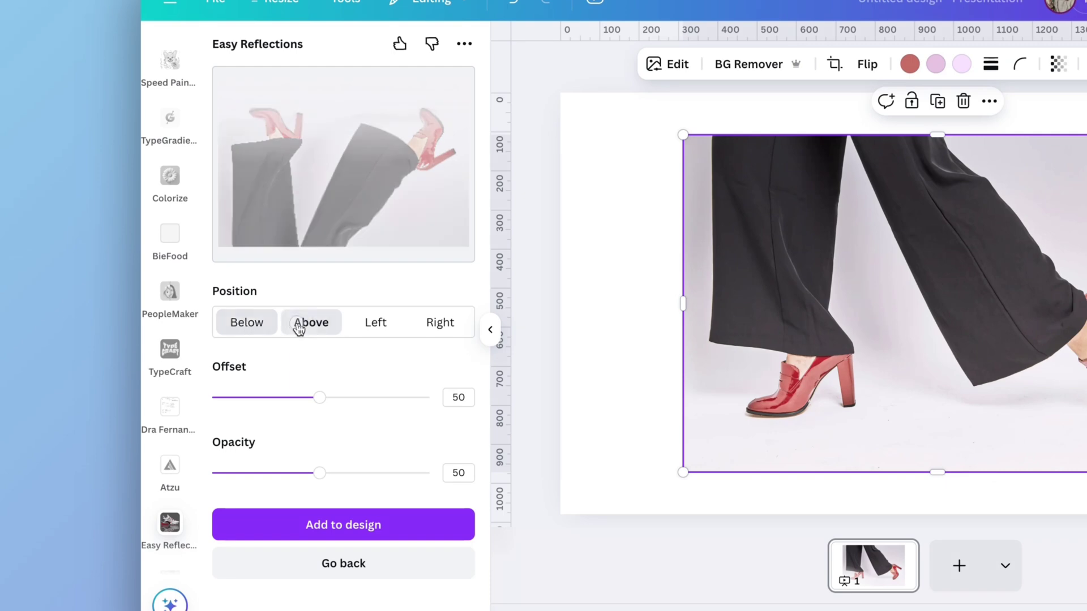
click(299, 327)
click(378, 328)
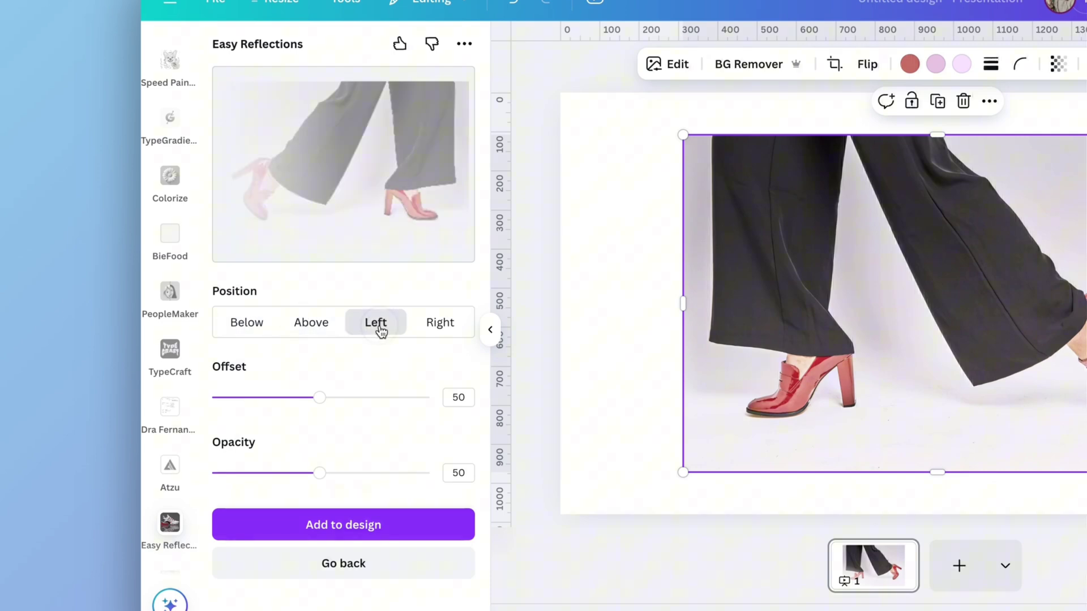
click(426, 326)
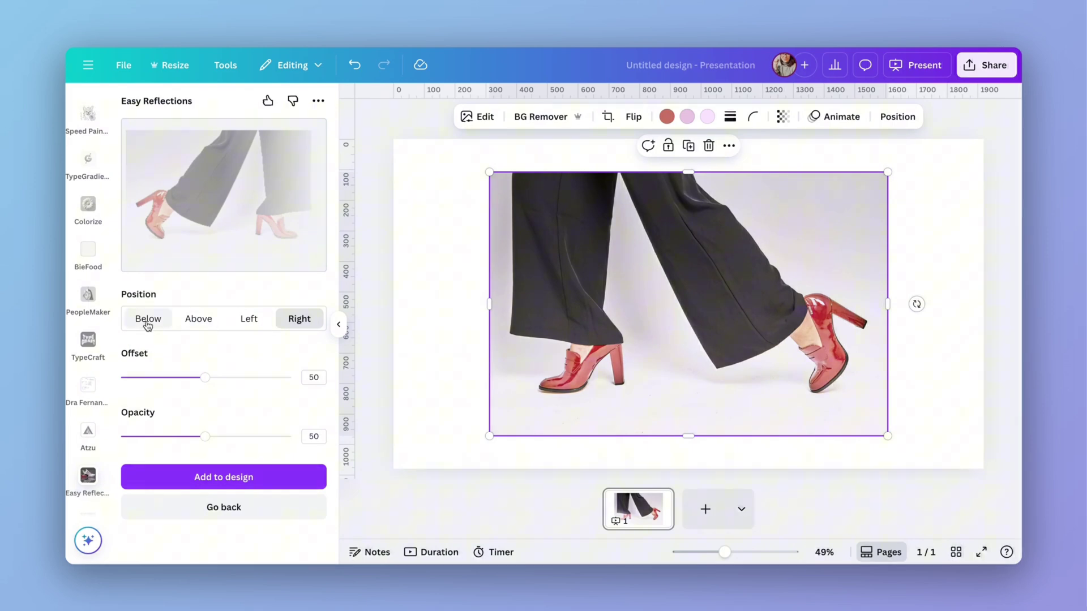
click(148, 320)
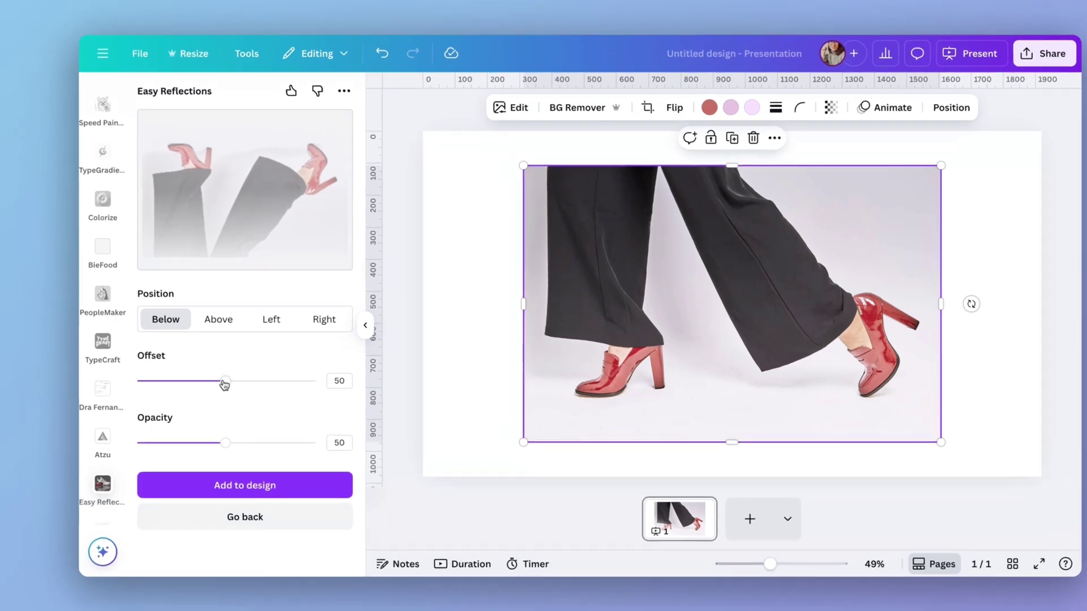
- Keep the reflection offset at 50, raise opacity to 85, and add it to the design
drag(205, 381, 306, 382)
drag(446, 405, 322, 388)
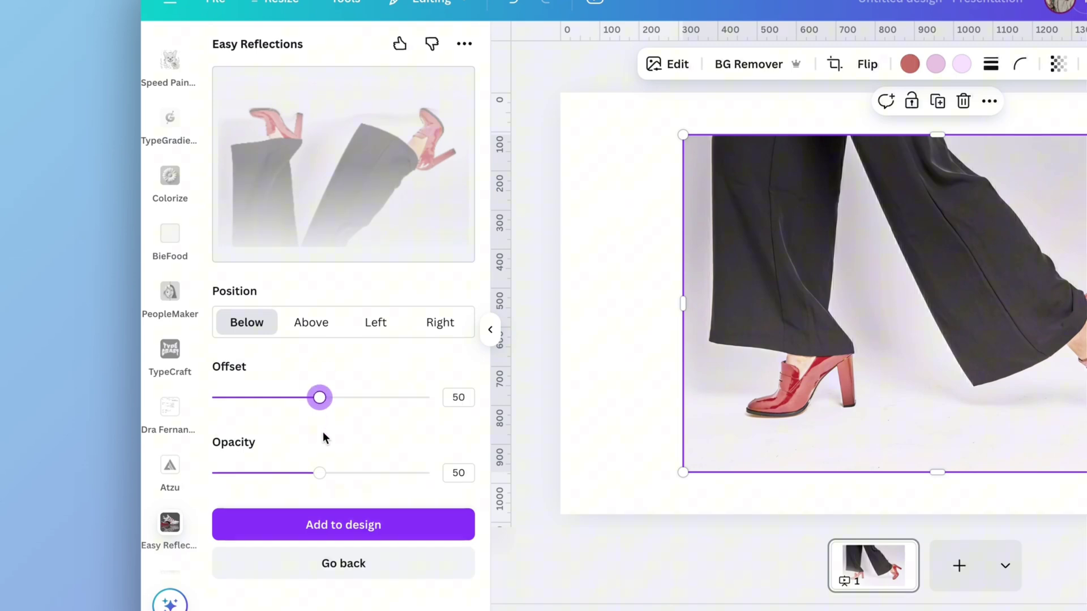
drag(319, 473, 388, 474)
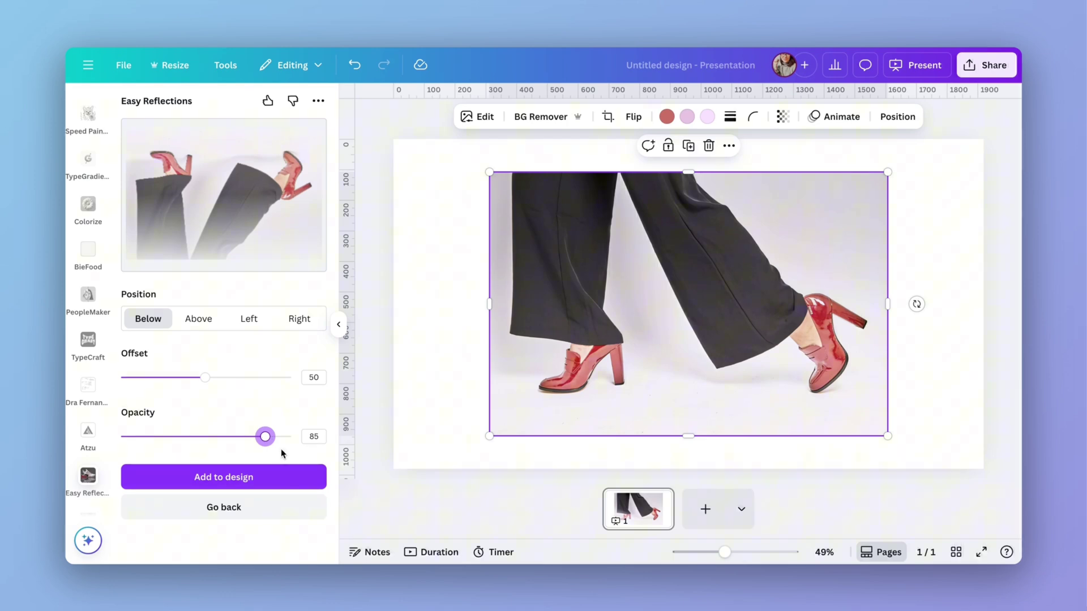
click(246, 493)
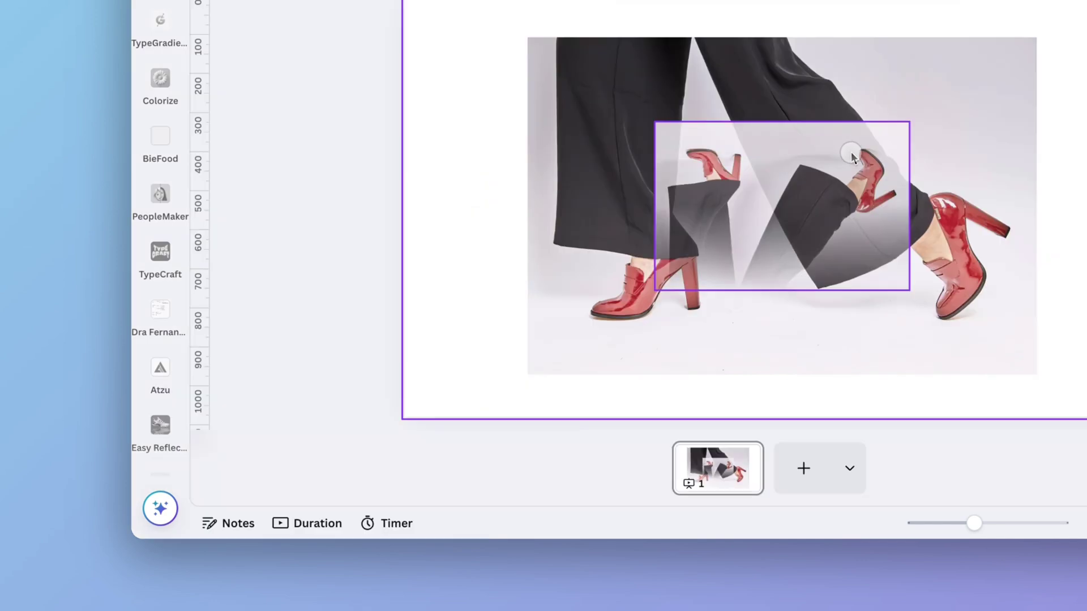
- Enlarge the original legs photo, move it to the slide top and crop its bottom edge
drag(851, 152, 815, 286)
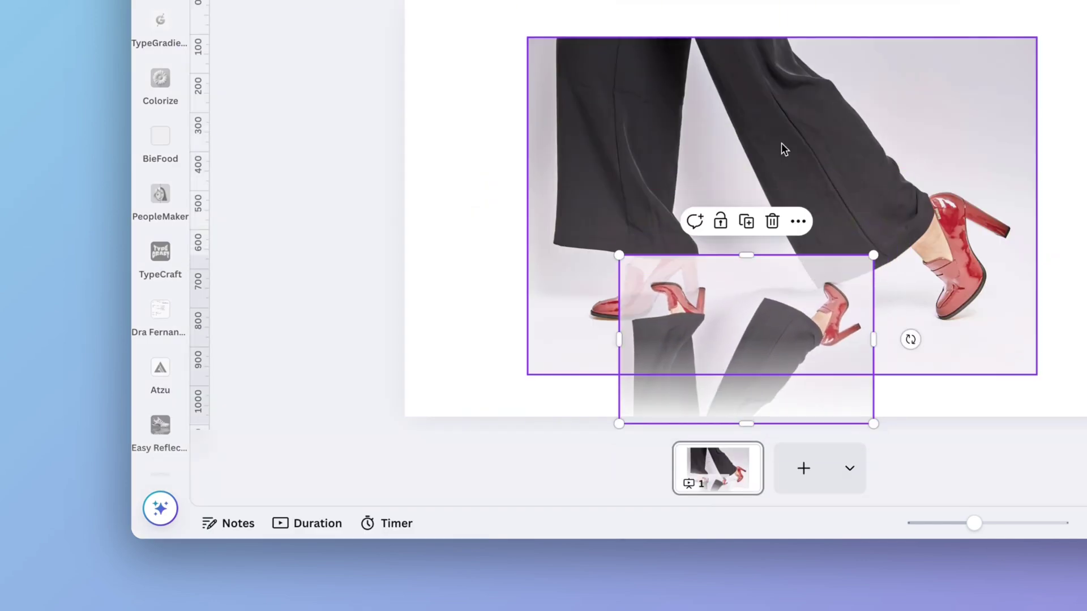
drag(784, 149, 668, 0)
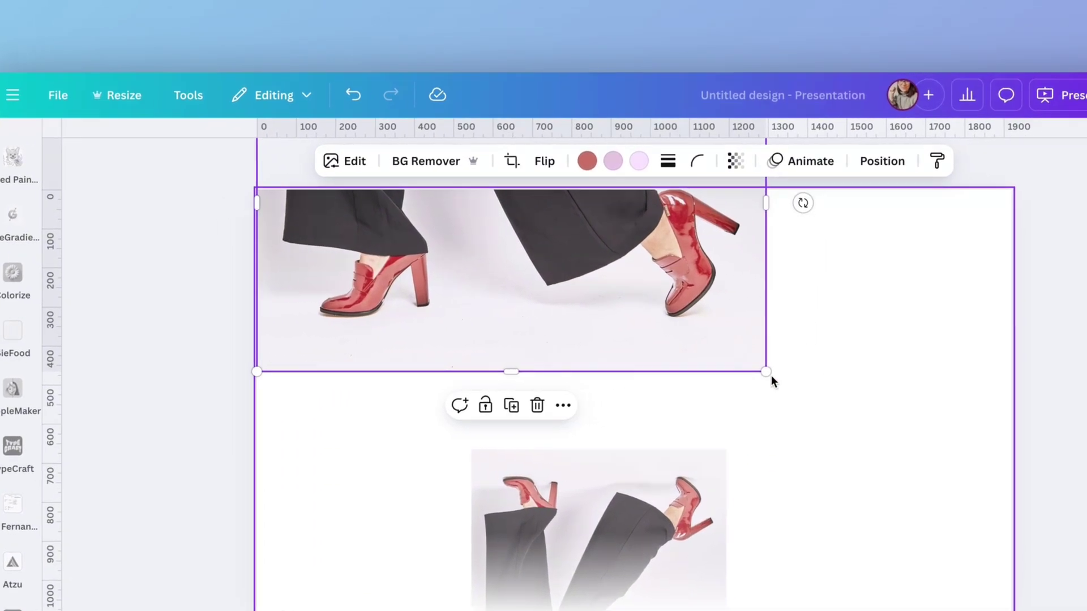
drag(922, 365, 1086, 456)
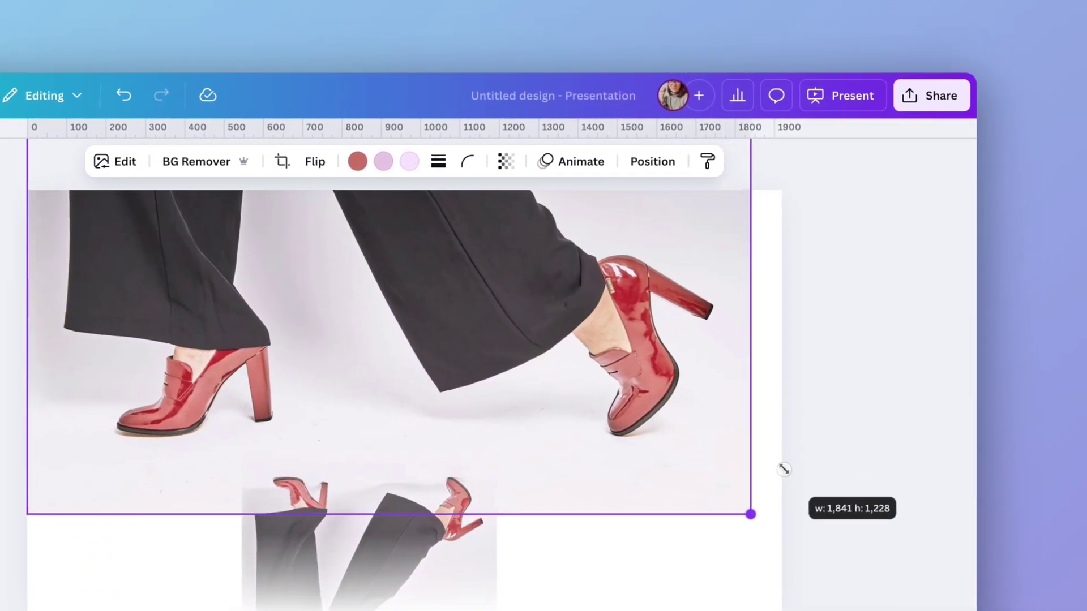
drag(783, 469, 782, 485)
drag(478, 367, 477, 329)
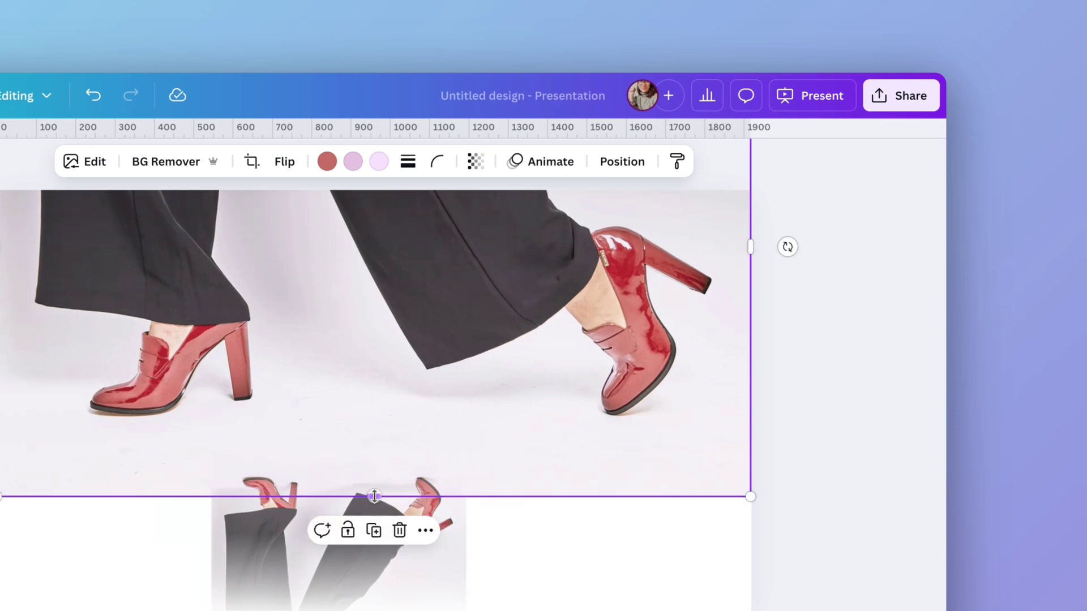
drag(374, 497, 384, 417)
- Widen the mirrored legs image to full slide width, crop its top, and butt it against the photo
click(308, 476)
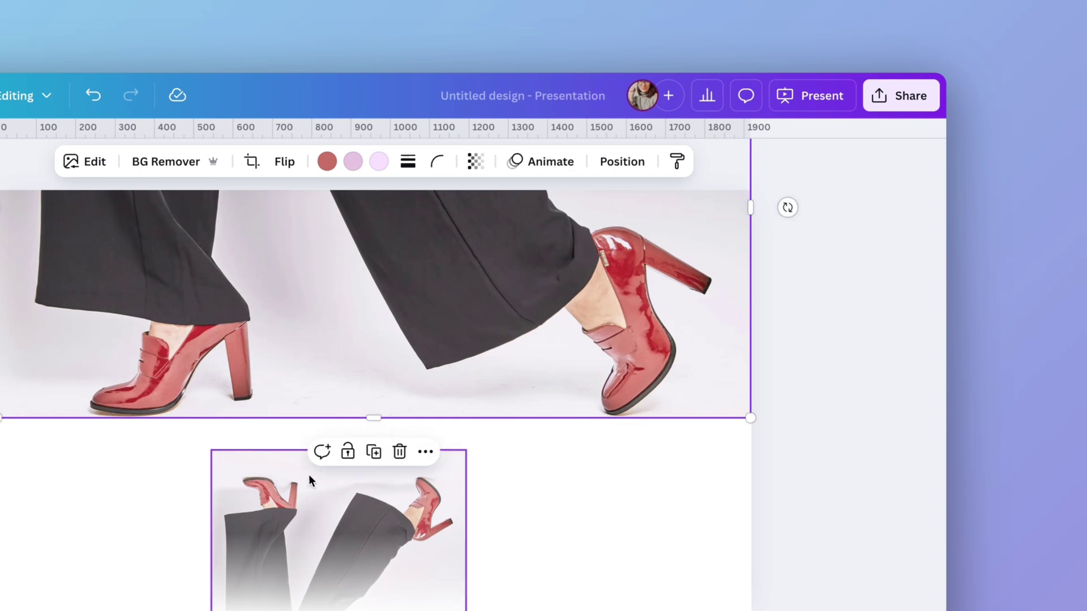
drag(321, 477, 202, 446)
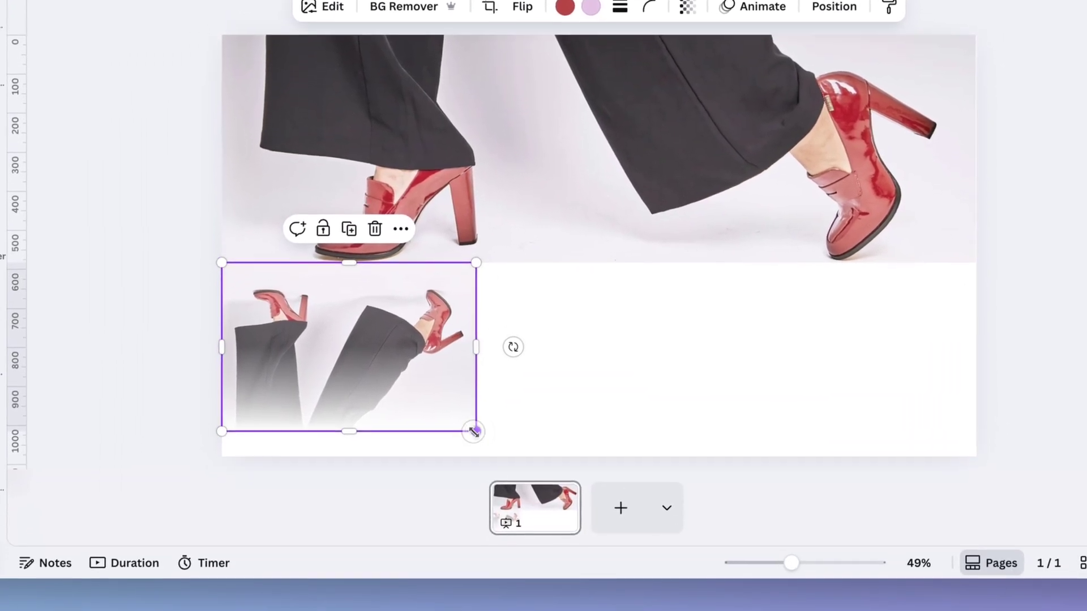
drag(475, 431, 974, 562)
drag(869, 535, 870, 535)
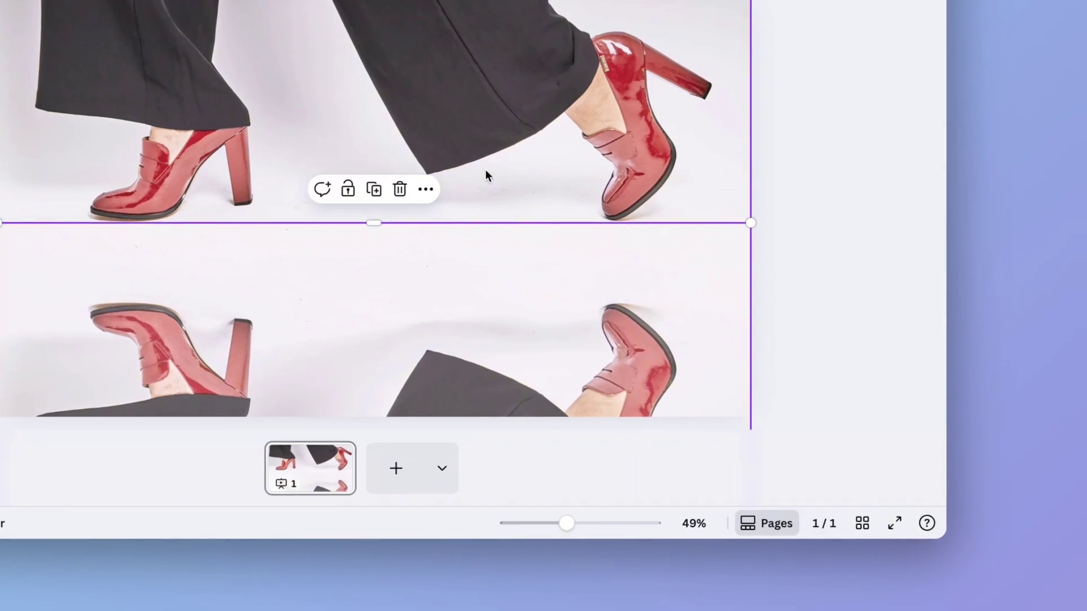
drag(371, 225, 374, 305)
drag(413, 339, 417, 259)
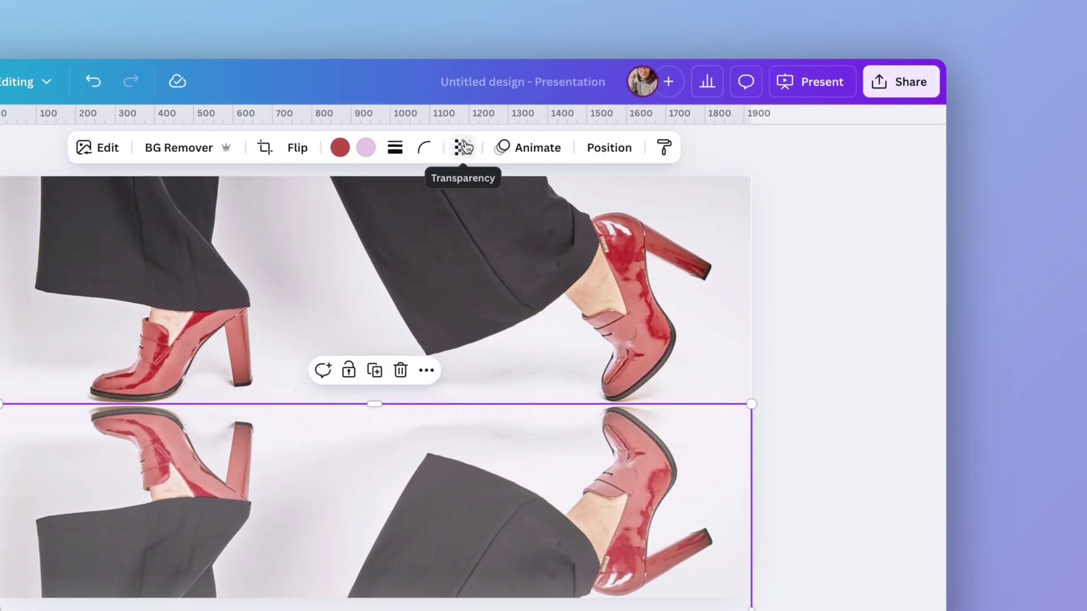
- Lower the mirrored legs image's transparency to about 62 and deselect it
click(464, 147)
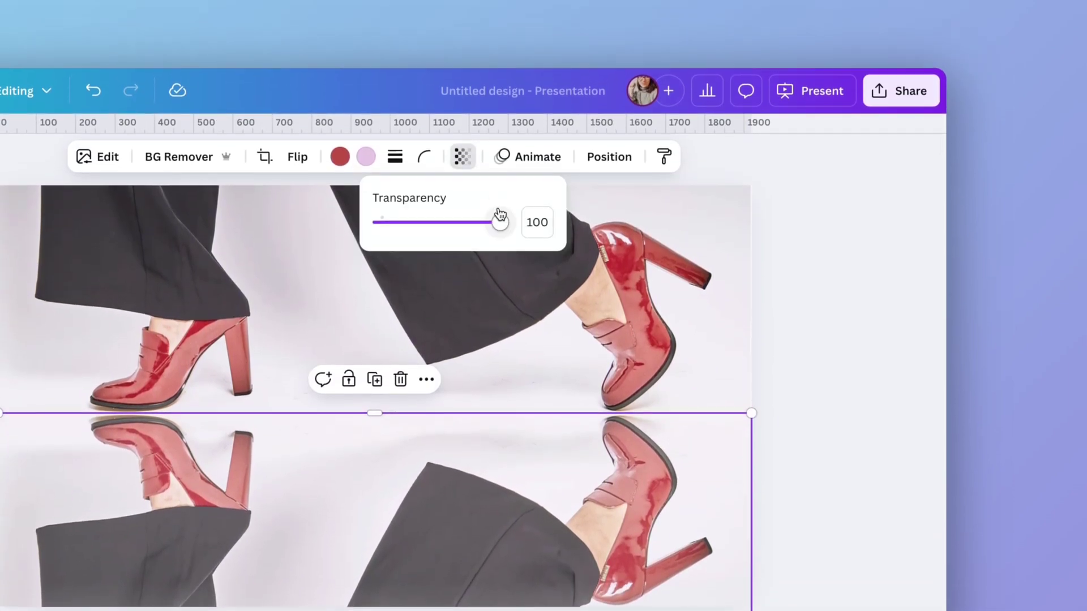
drag(499, 225, 454, 226)
click(827, 314)
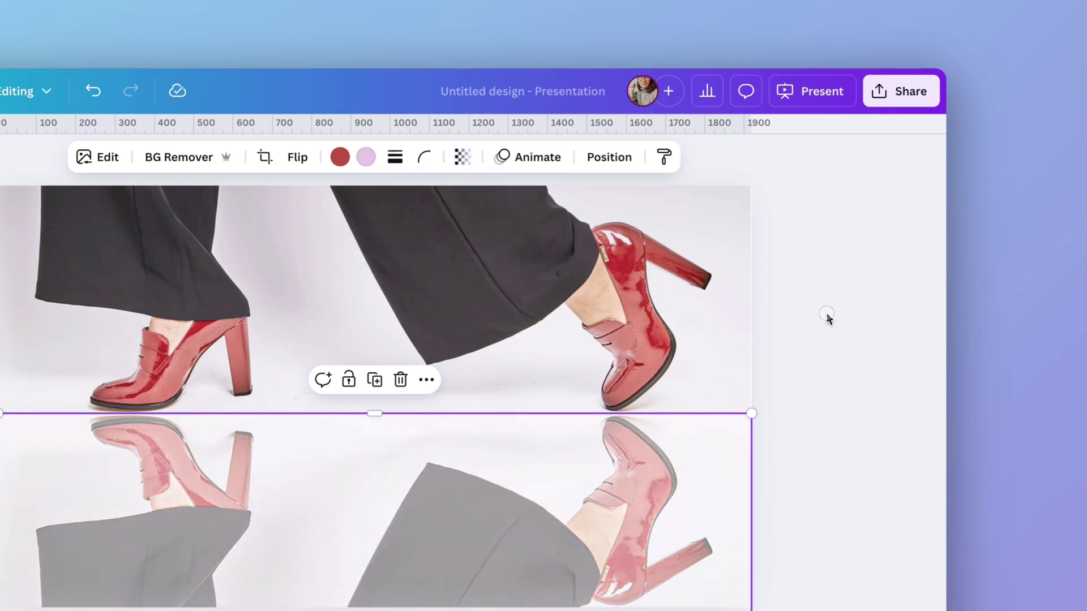
click(828, 316)
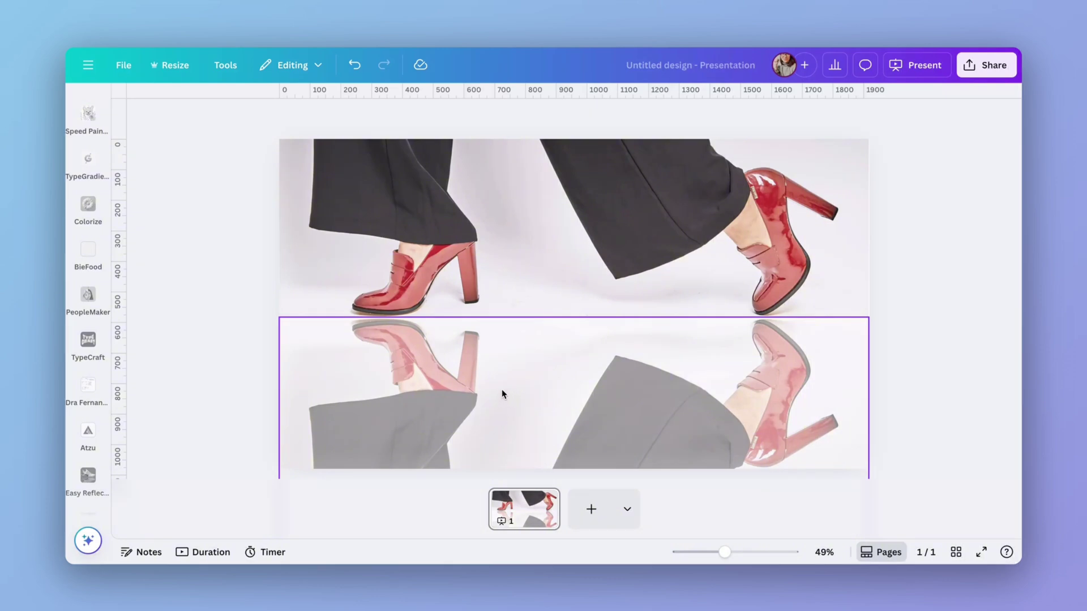
- Add slide 2 with the mountain photo cropped above the lake and stretched full width at the top
click(583, 510)
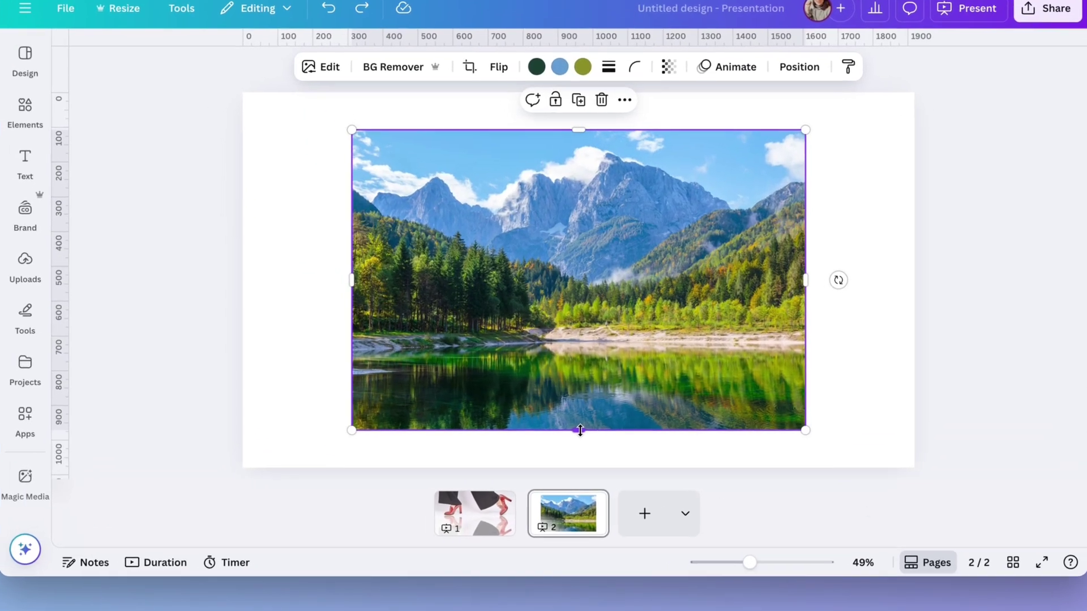
drag(577, 435, 586, 342)
drag(460, 195, 338, 145)
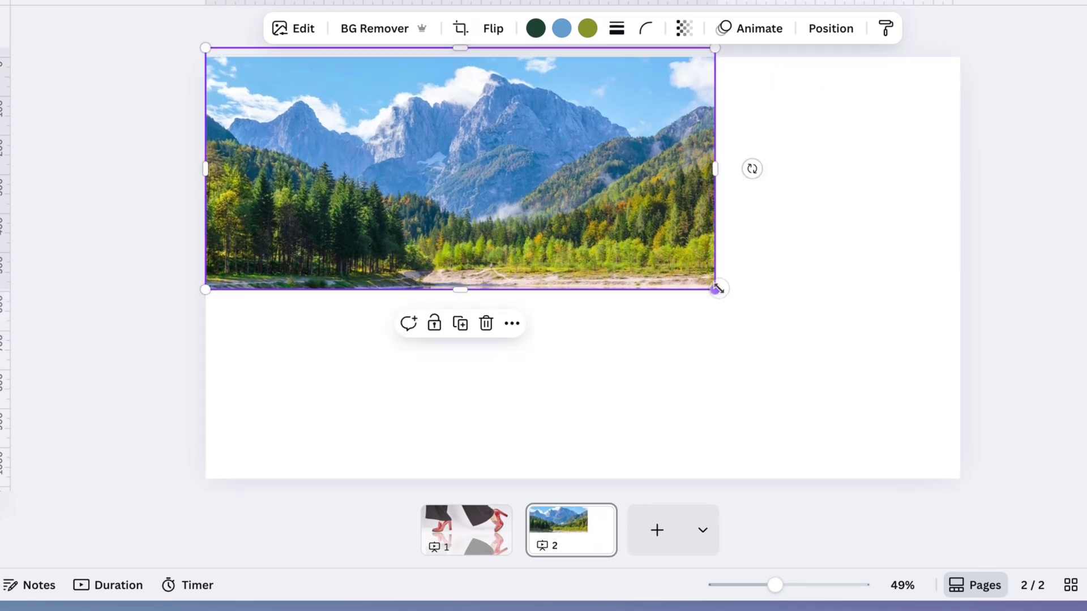
drag(718, 289, 960, 405)
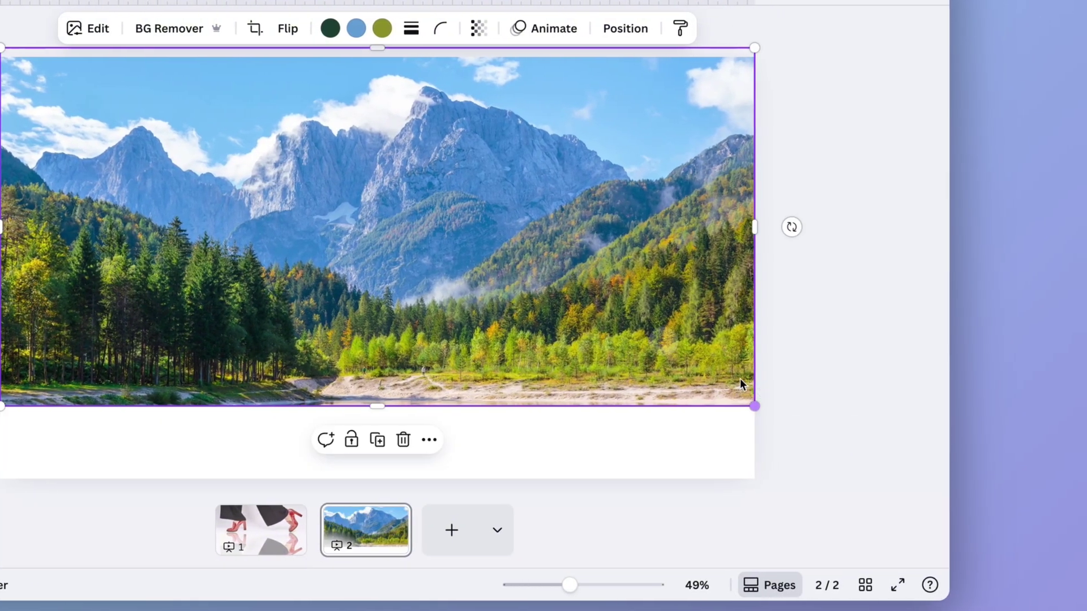
drag(582, 289, 583, 201)
click(635, 368)
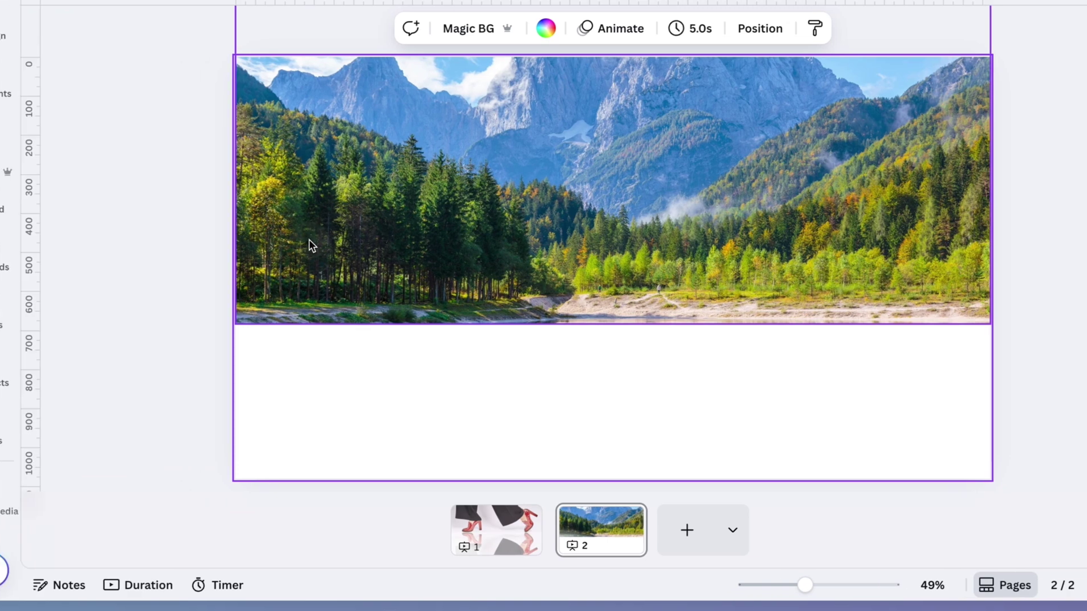
- Create an Easy Reflections mirror of the mountain photo, Below, offset 40, opacity 70, and add it
click(184, 242)
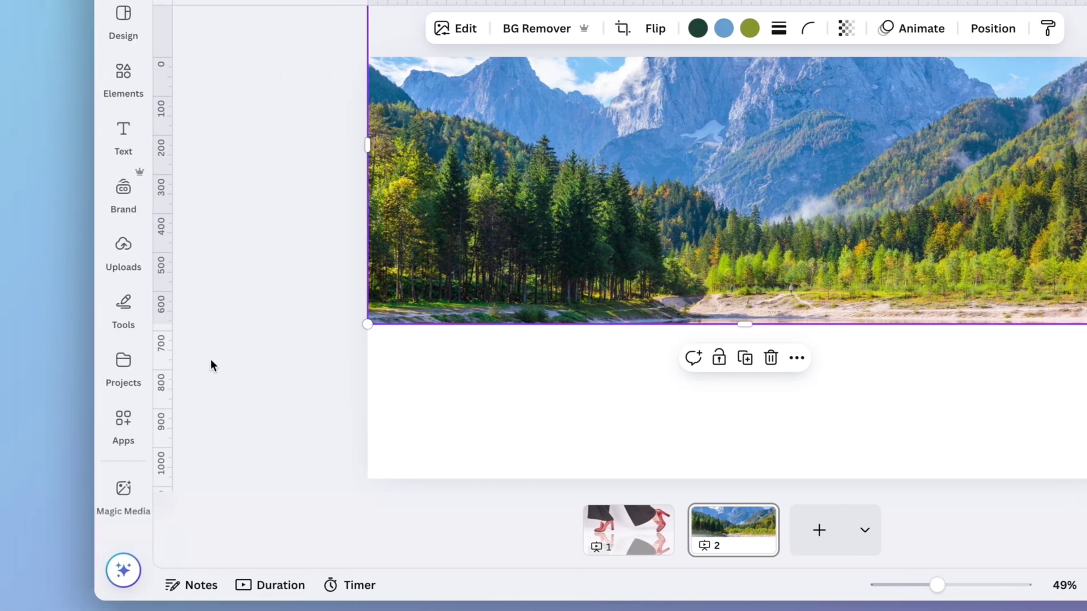
click(123, 420)
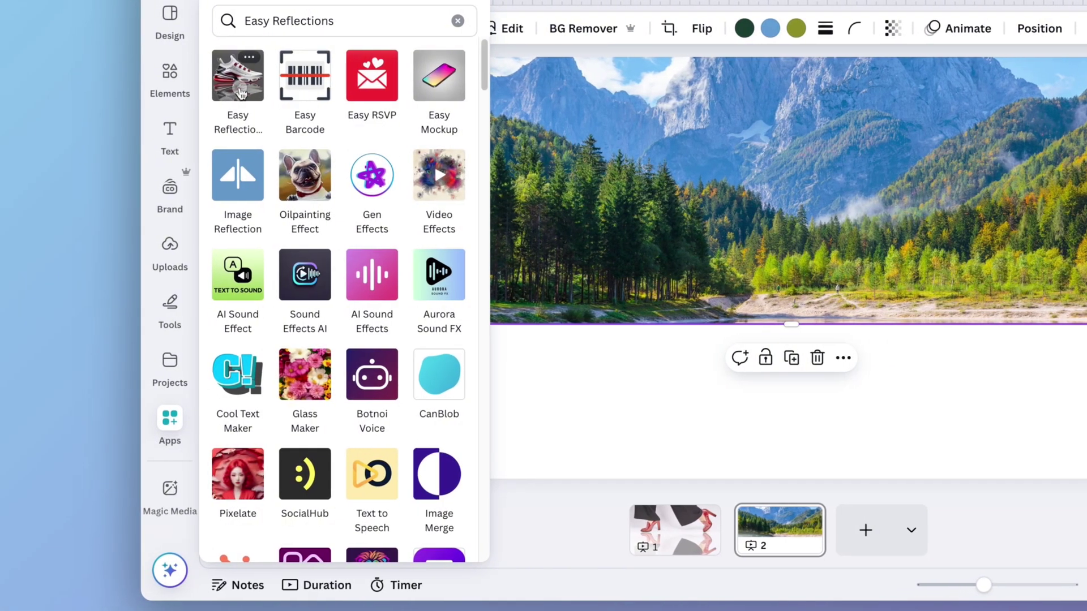
click(240, 92)
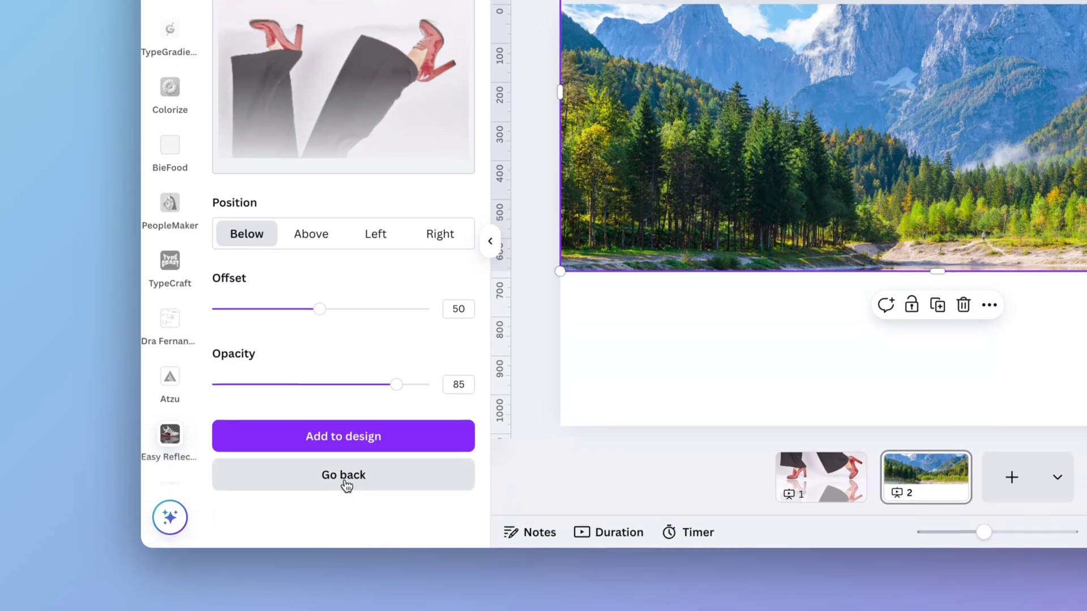
click(345, 481)
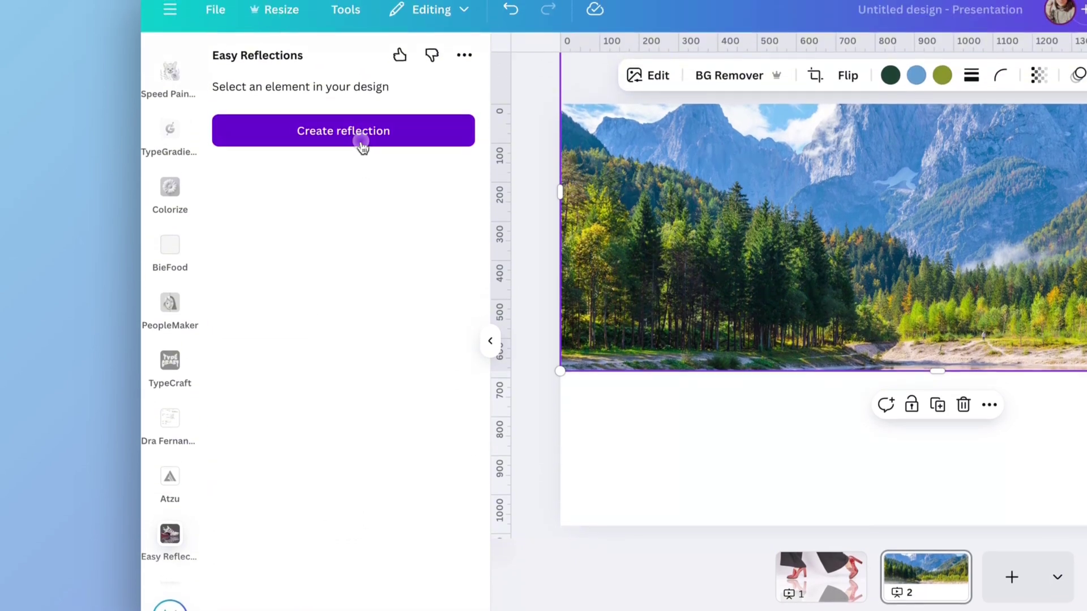
click(359, 138)
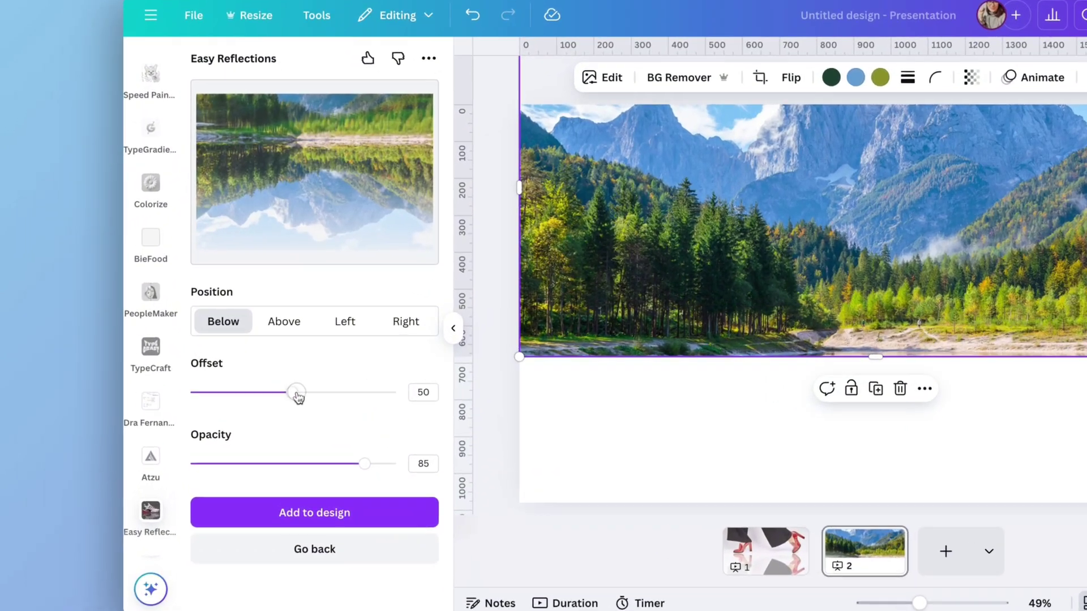
drag(205, 378, 164, 379)
drag(265, 400, 299, 404)
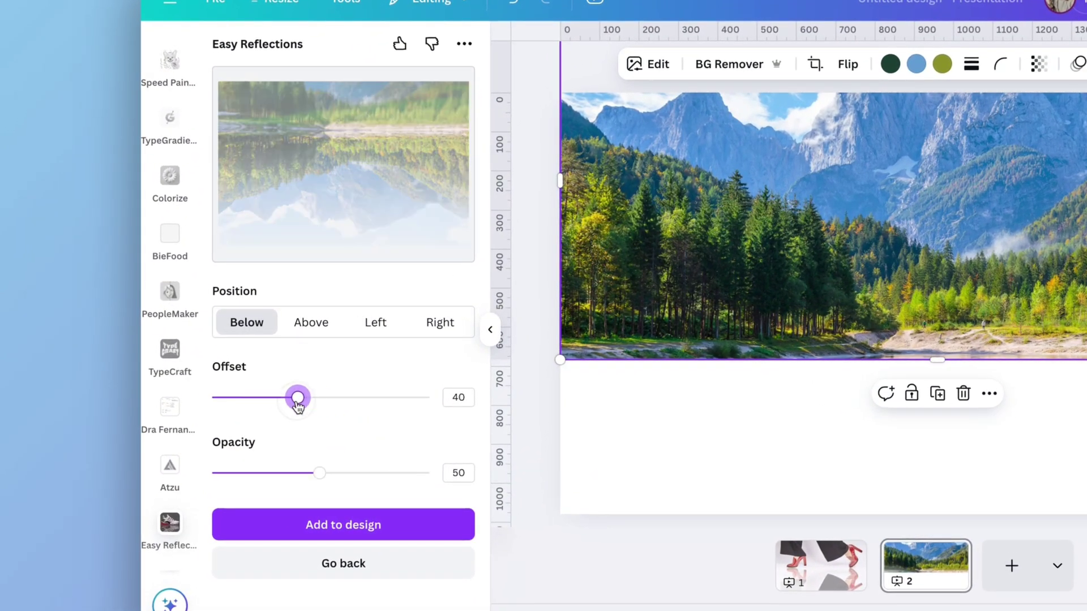
drag(325, 480, 366, 480)
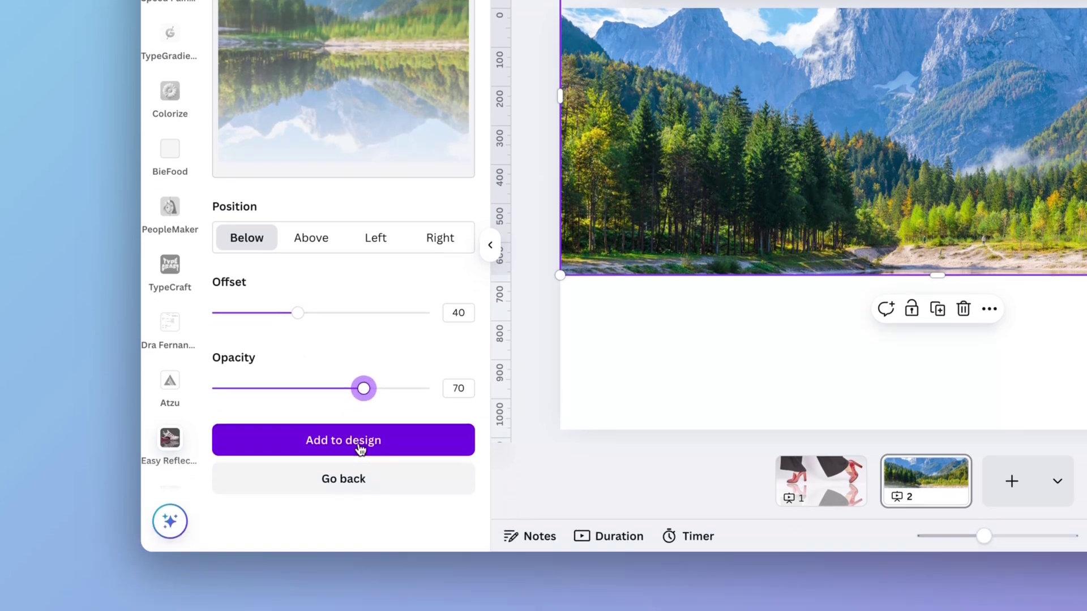
click(360, 534)
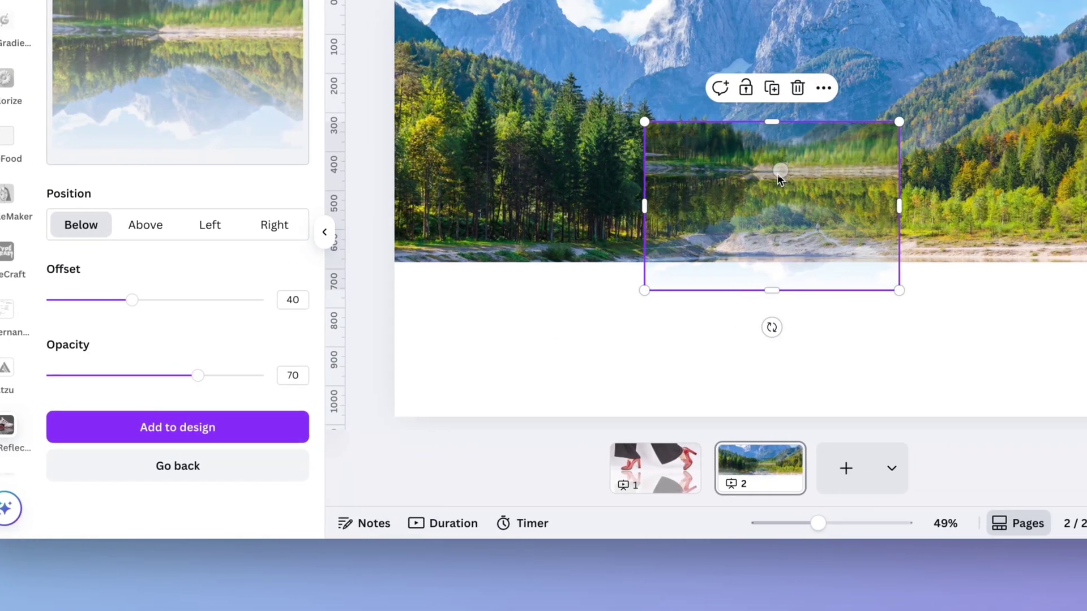
- Align the mountain reflection under the photo's left edge and enlarge it to the full slide width
drag(941, 173, 717, 300)
drag(553, 300, 537, 313)
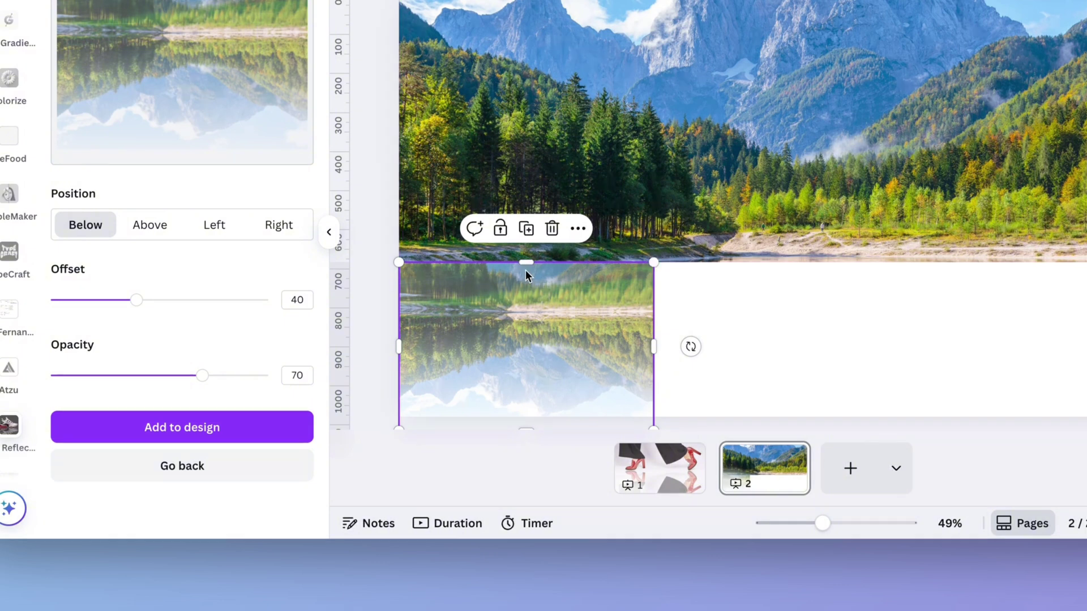
mouse_move(525, 265)
mouse_down()
mouse_move(521, 313)
mouse_move(519, 279)
mouse_up()
drag(657, 395, 1086, 429)
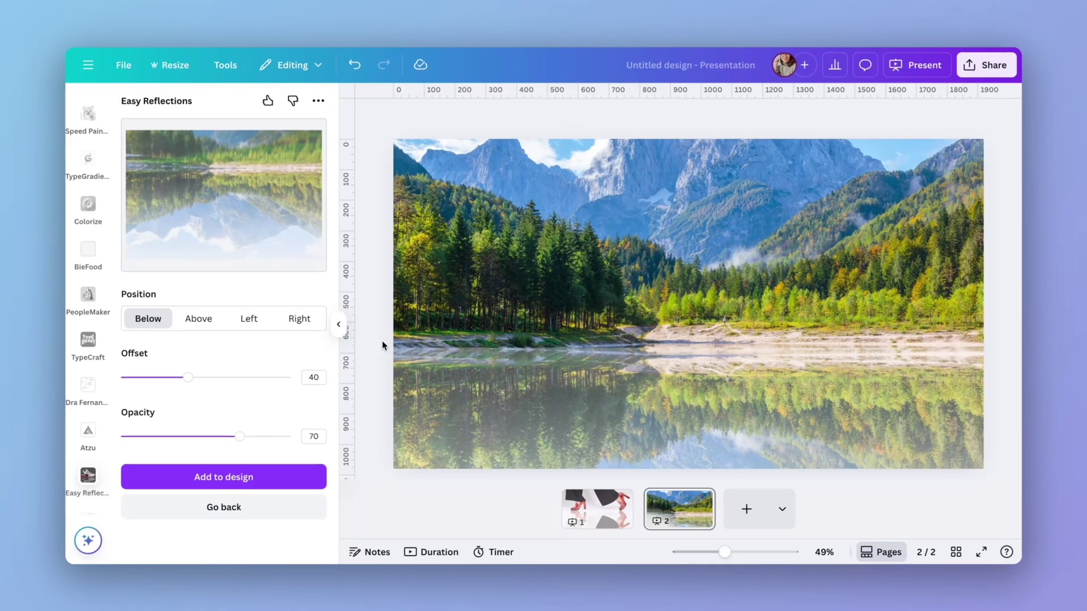
- Collapse the Easy Reflections side panel to view the finished mountain-lake slide
click(338, 324)
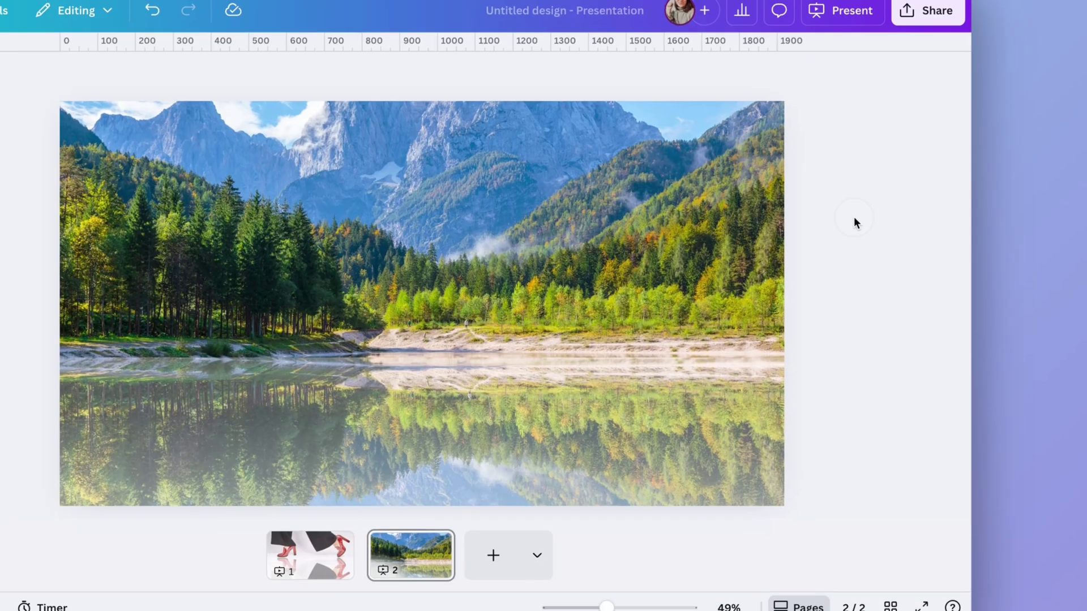